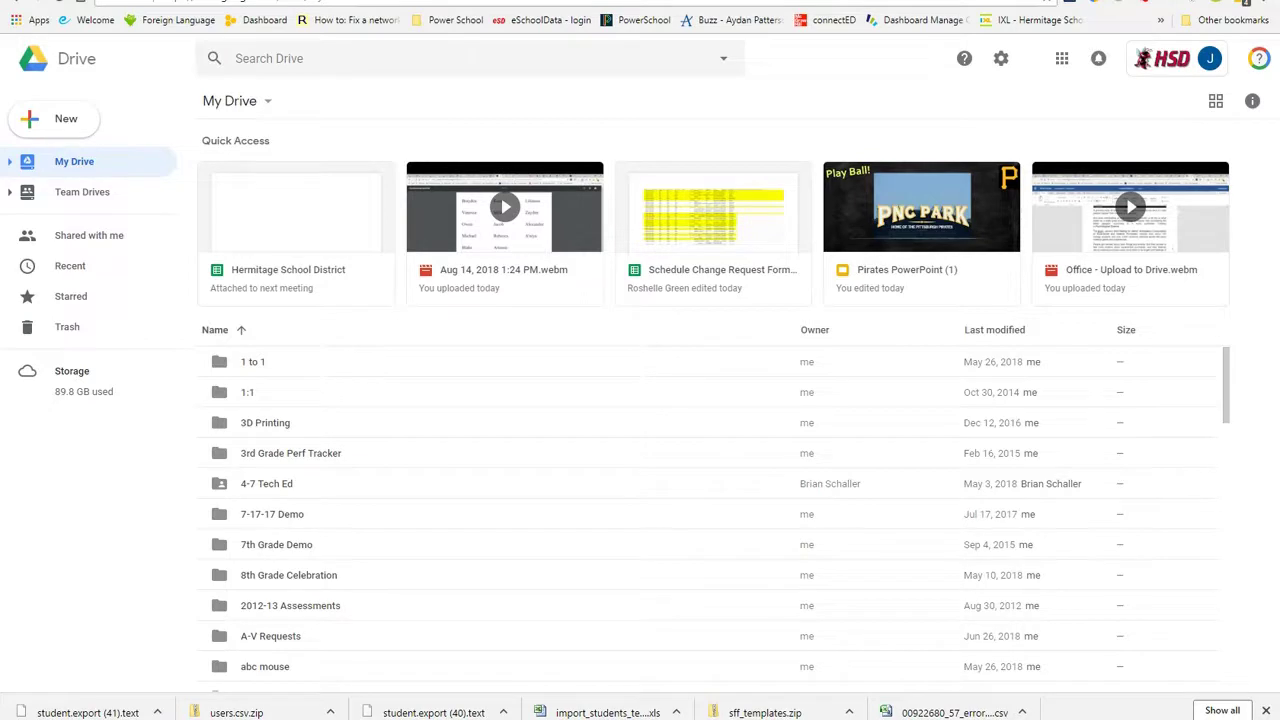
# Step: Exit full screen and shift the My Drive Chrome window right to expose the desktop
pyautogui.press('F11')
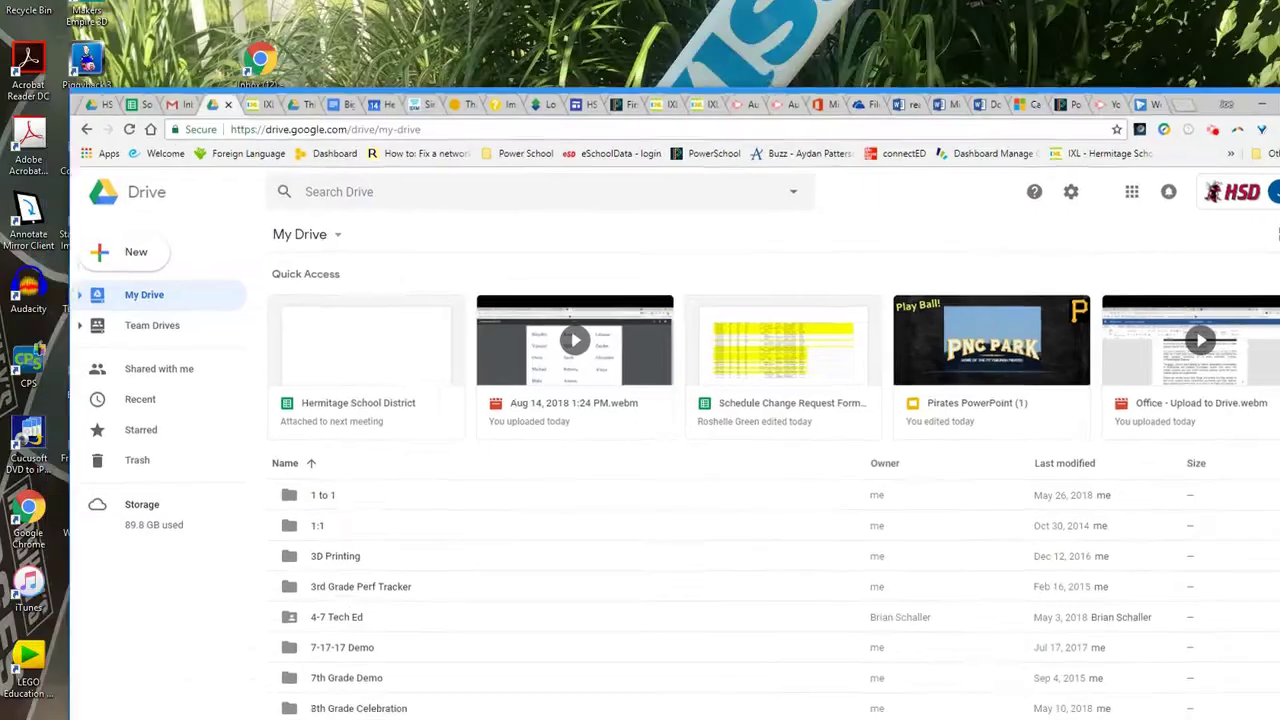
pyautogui.moveTo(851, 103)
pyautogui.mouseDown()
pyautogui.moveTo(778, 55)
pyautogui.moveTo(813, 51)
pyautogui.mouseUp()
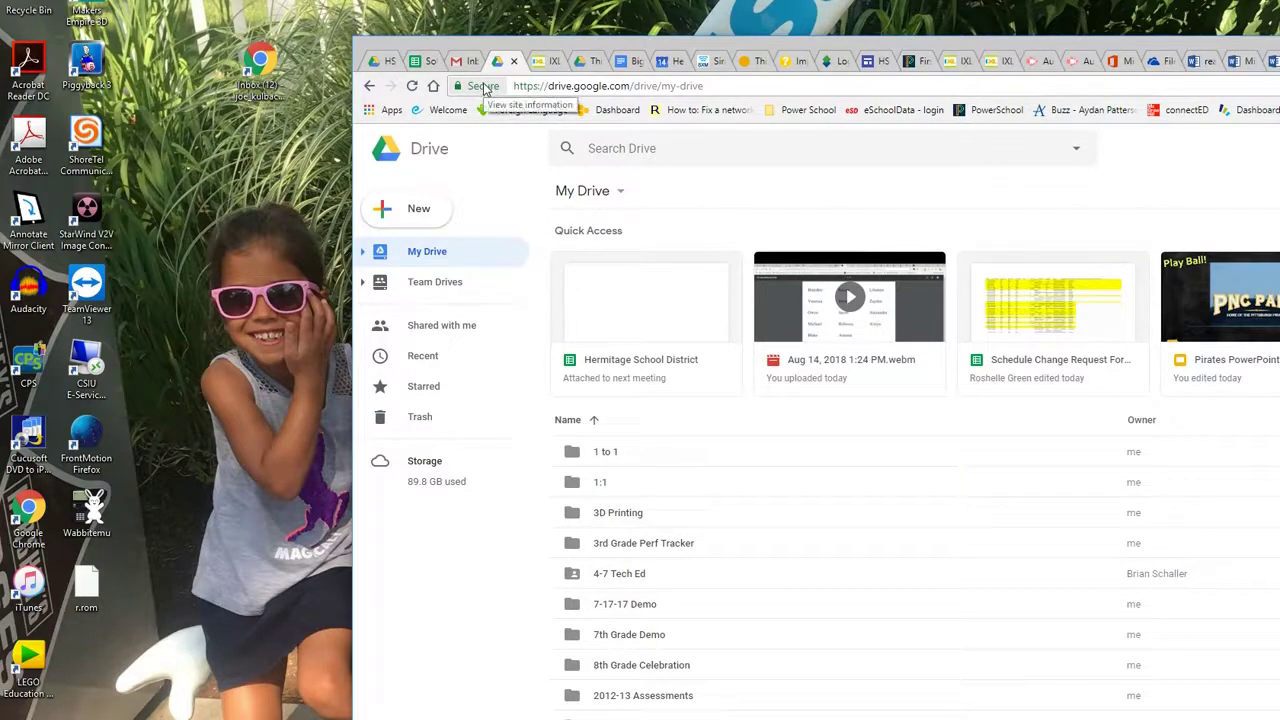
# Step: Drag the site icon onto the desktop to create a 'My Drive - Google Drive' shortcut
pyautogui.moveTo(483, 86)
pyautogui.mouseDown()
pyautogui.moveTo(357, 179)
pyautogui.moveTo(203, 215)
pyautogui.mouseUp()
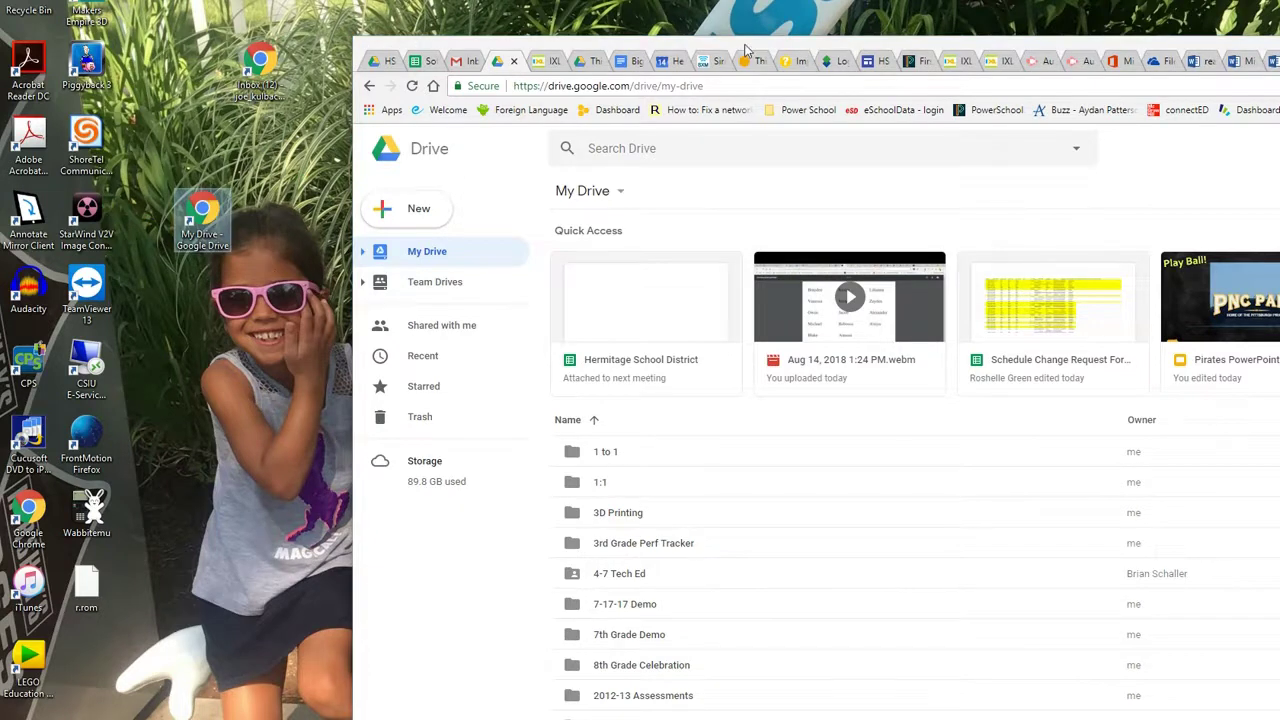